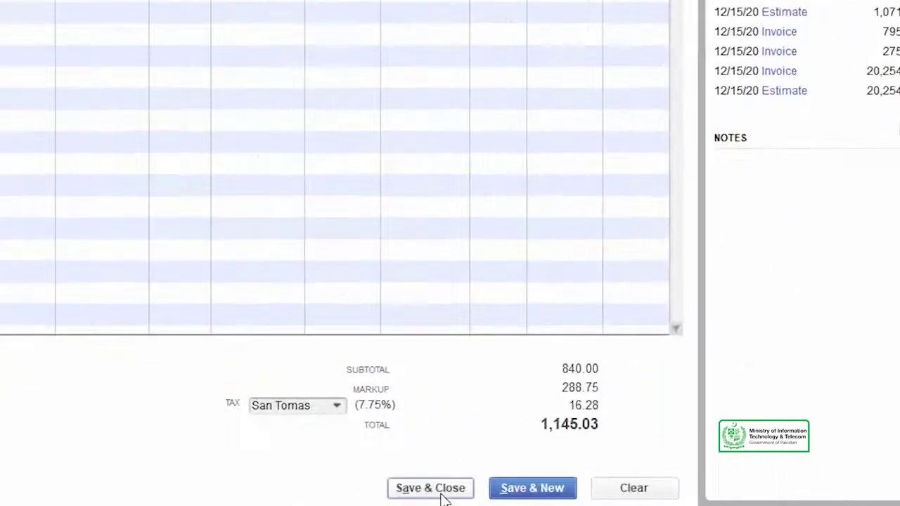
Save and close the estimate, then open blank invoice 1103 from the Home page.
left_click(684, 493)
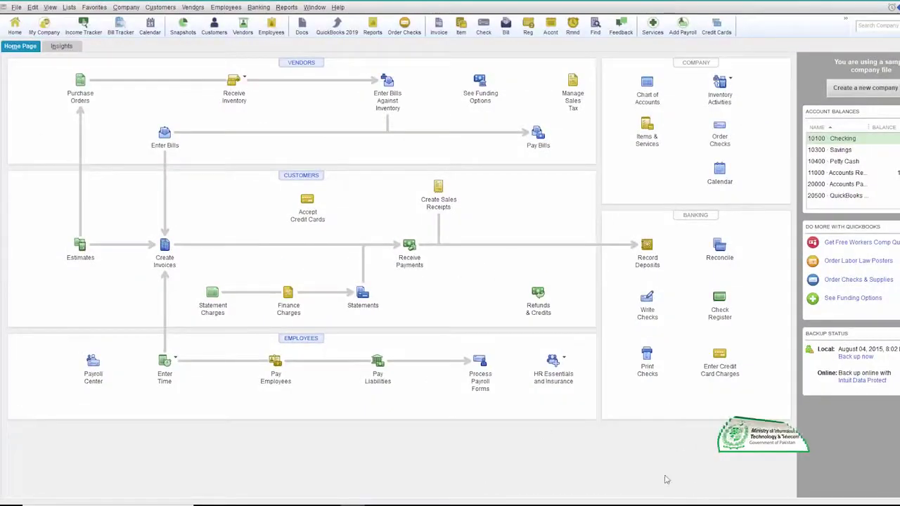
left_click(166, 244)
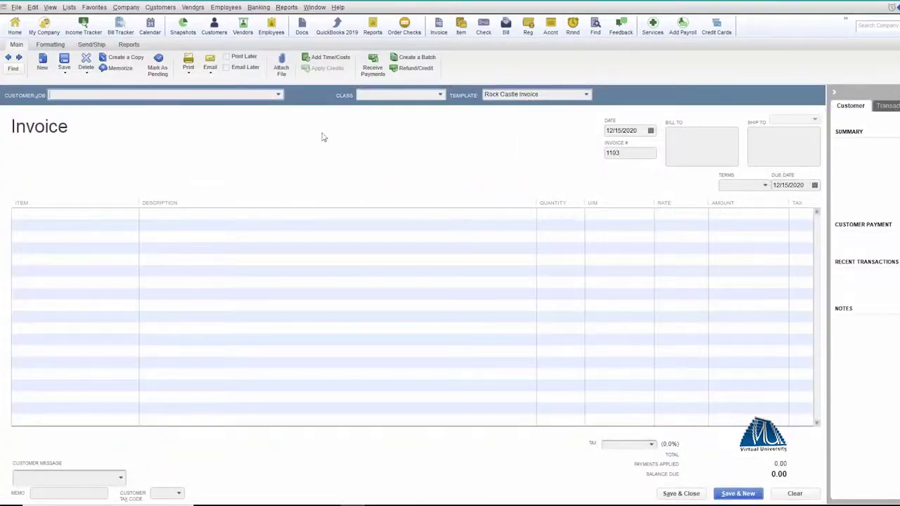
Choose the customer and base the invoice on the 12/15/2020 estimate 617.
left_click(277, 95)
left_click(94, 227)
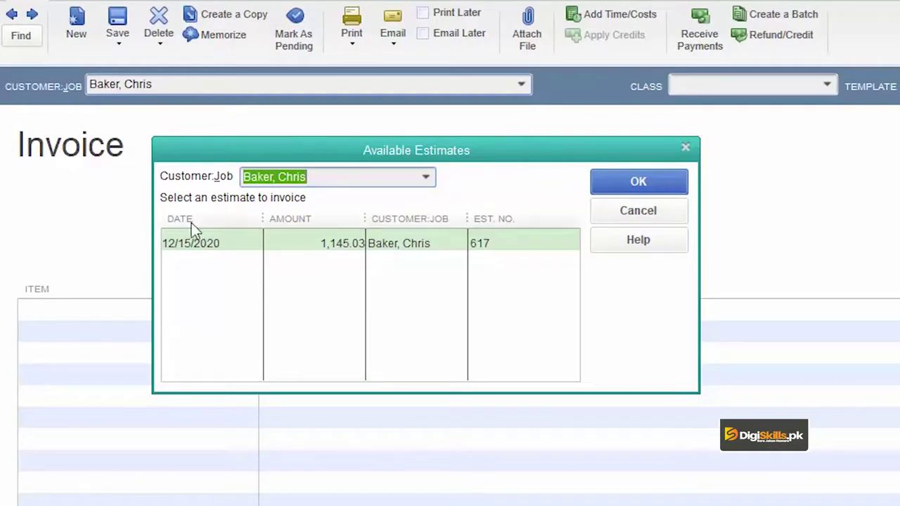
left_click(205, 242)
left_click(601, 189)
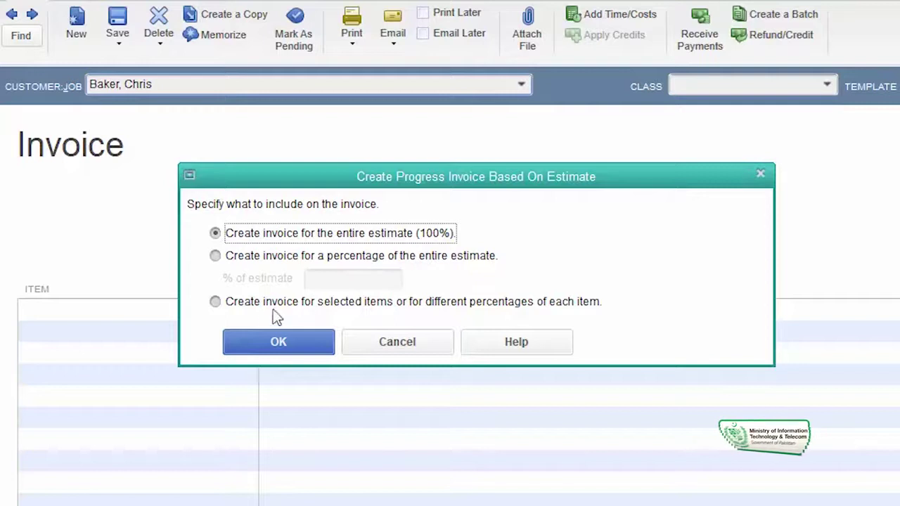
Choose 'Create invoice for selected items or for different percentages of each item' and confirm.
left_click(222, 308)
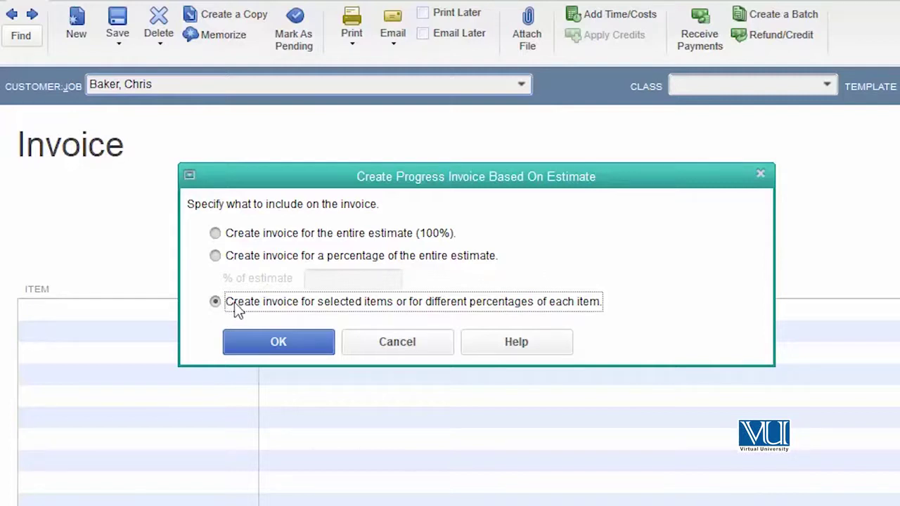
left_click(293, 346)
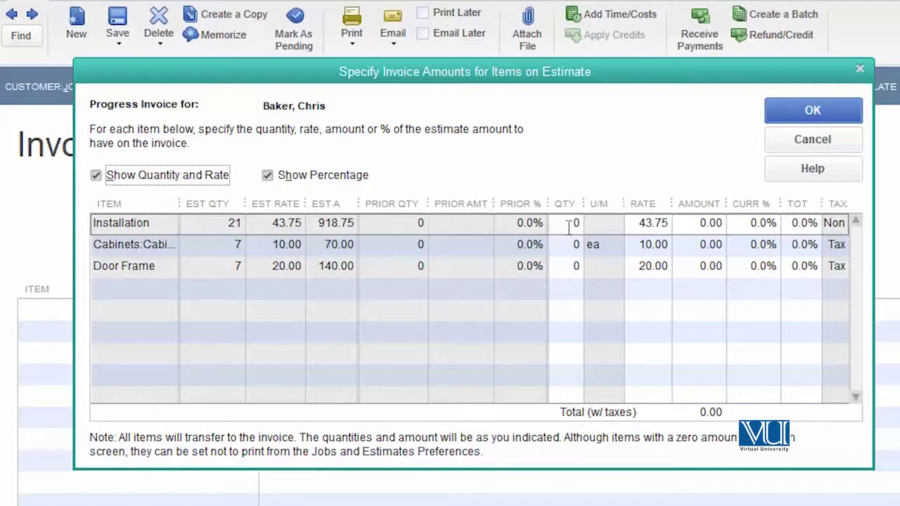
Enter quantity 4 for Cabinets, 1 for Door Frame, and 33% for Installation.
left_click(564, 251)
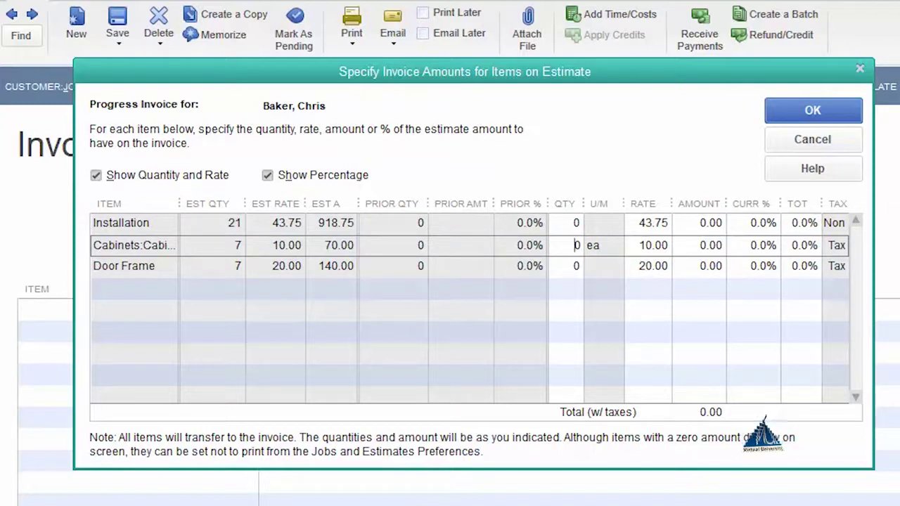
type("4")
key("Delete")
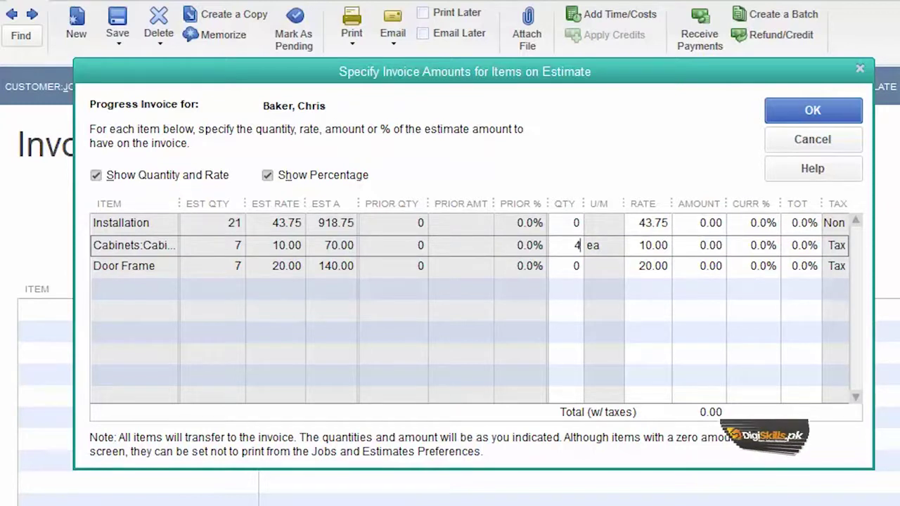
left_click(575, 267)
type("1")
key("Tab")
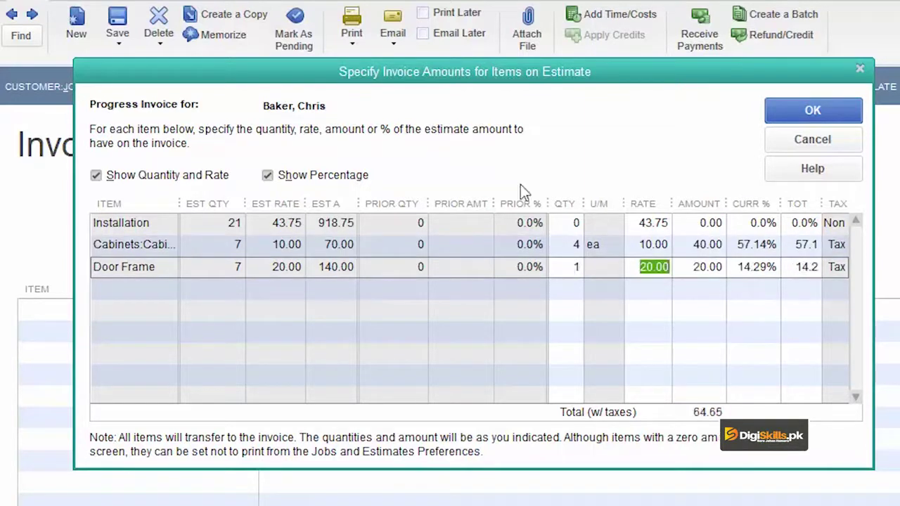
left_click(572, 222)
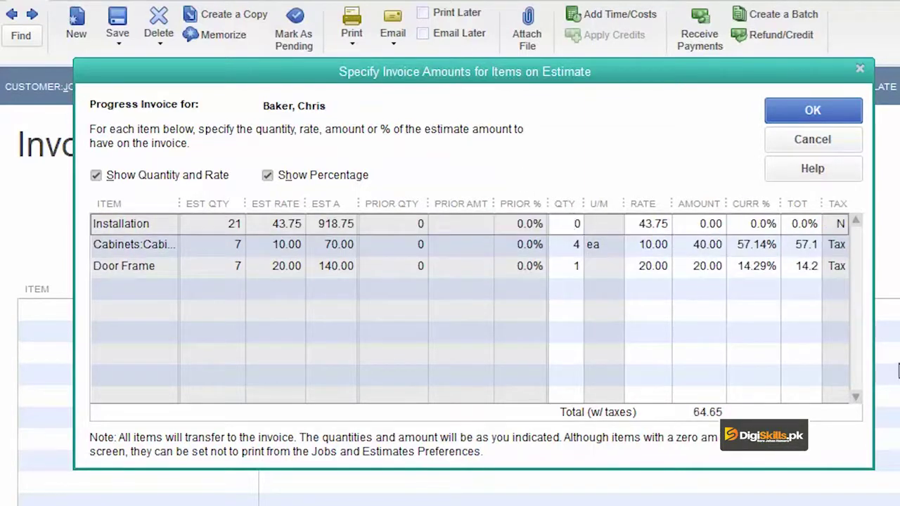
left_click(754, 223)
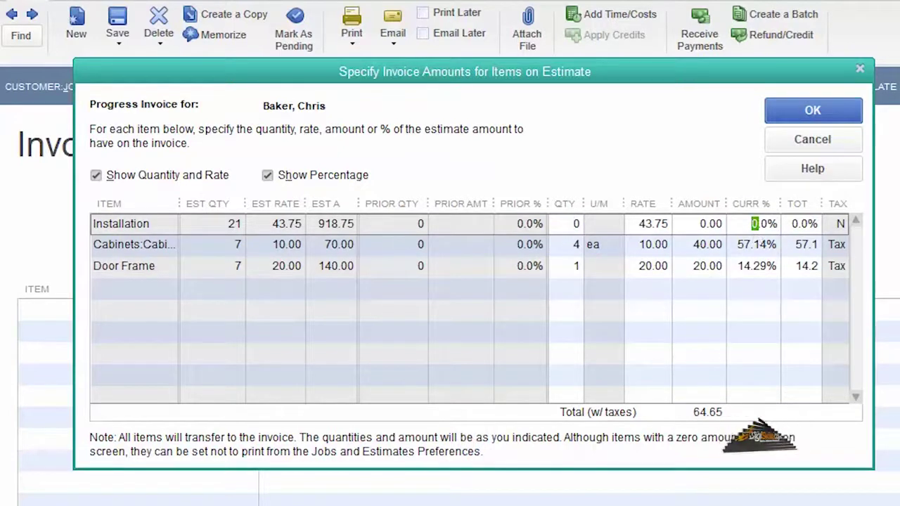
type("33")
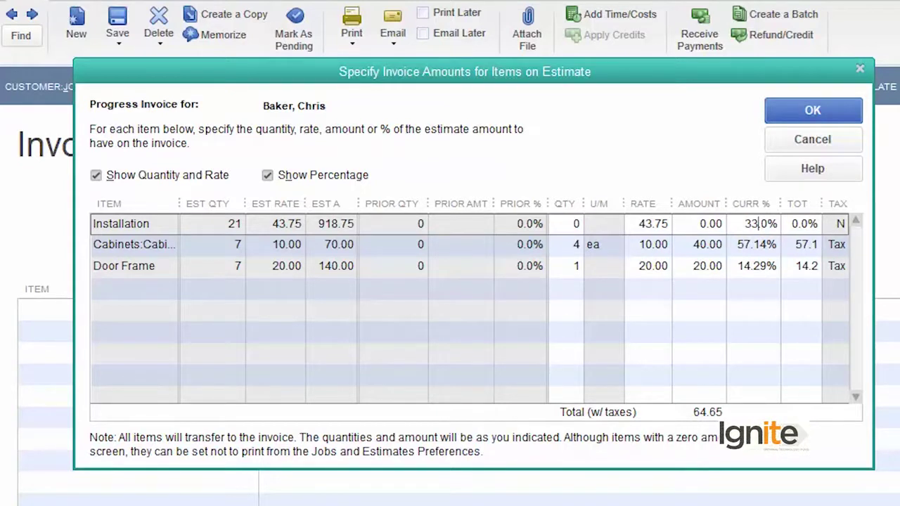
key("Tab")
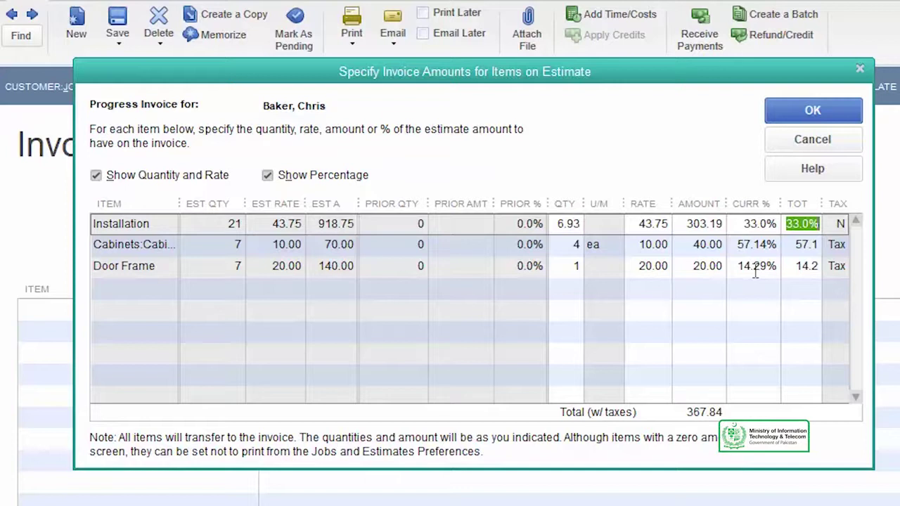
Transfer the chosen amounts to the invoice and apply the Progress Invoice template.
left_click(812, 106)
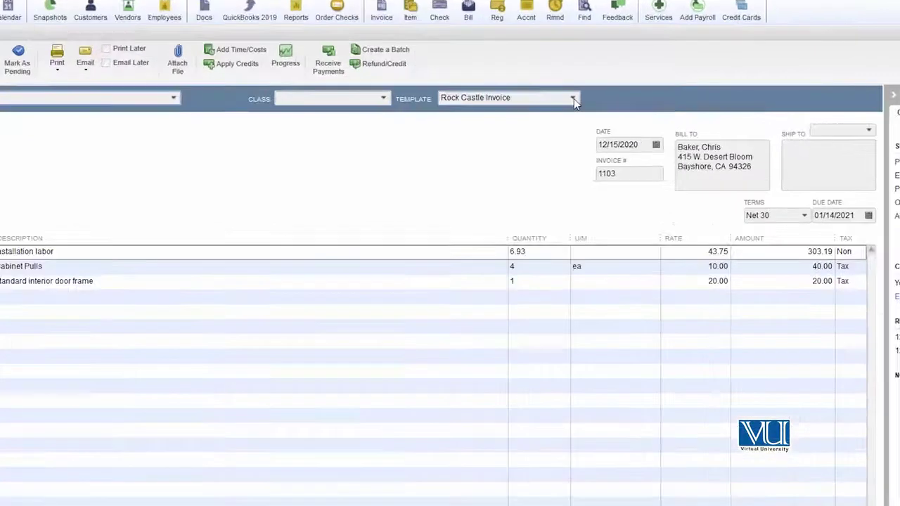
left_click(585, 95)
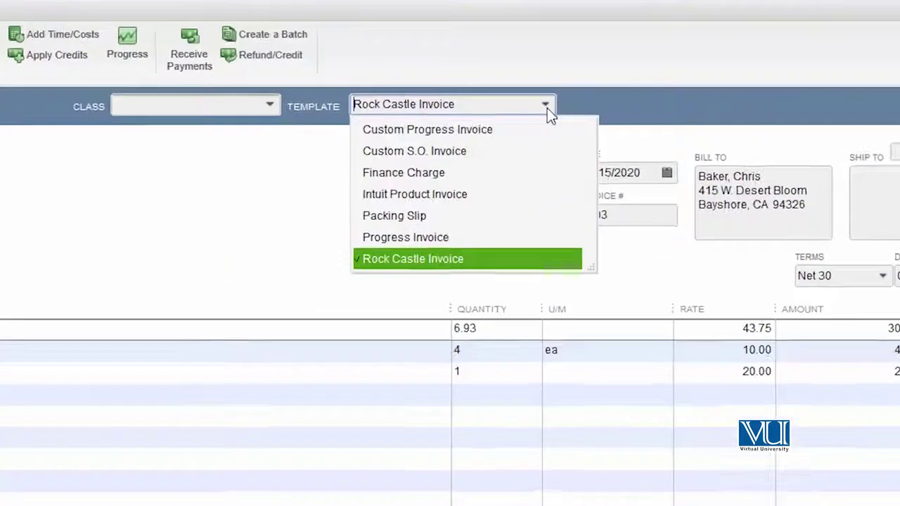
left_click(444, 237)
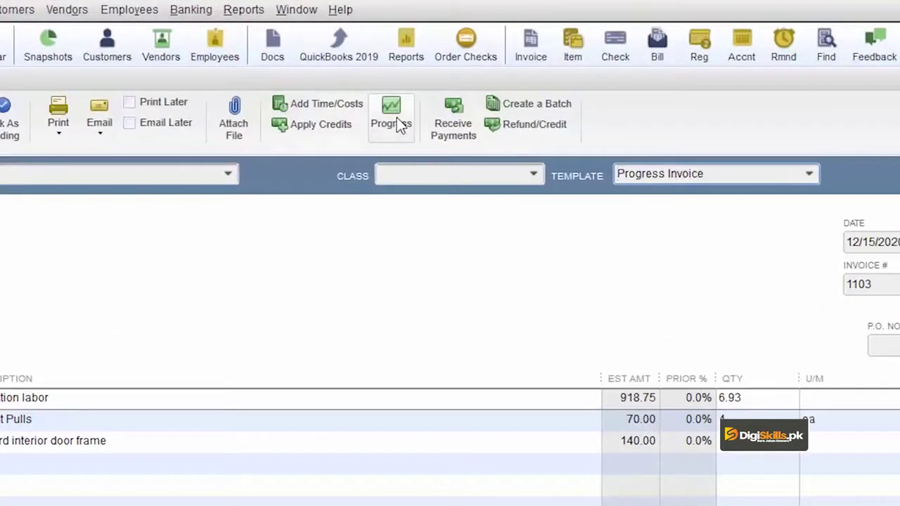
left_click(368, 65)
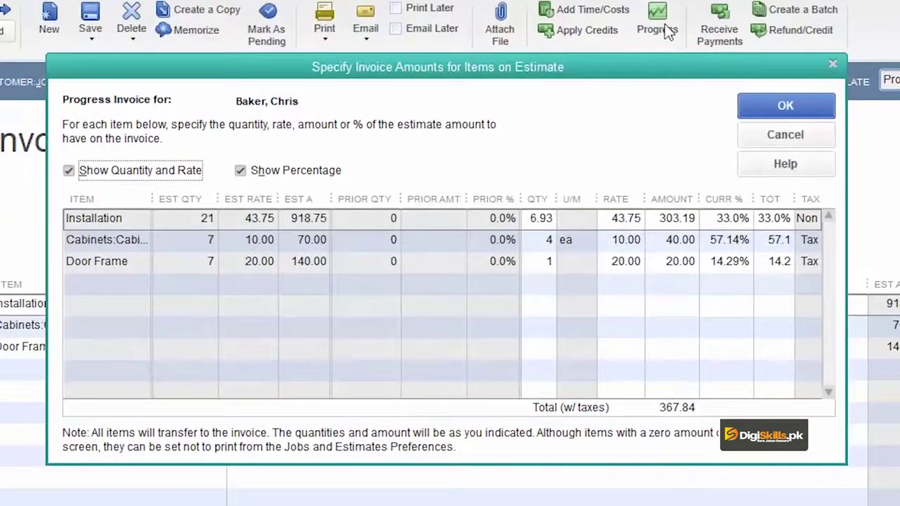
left_click(818, 137)
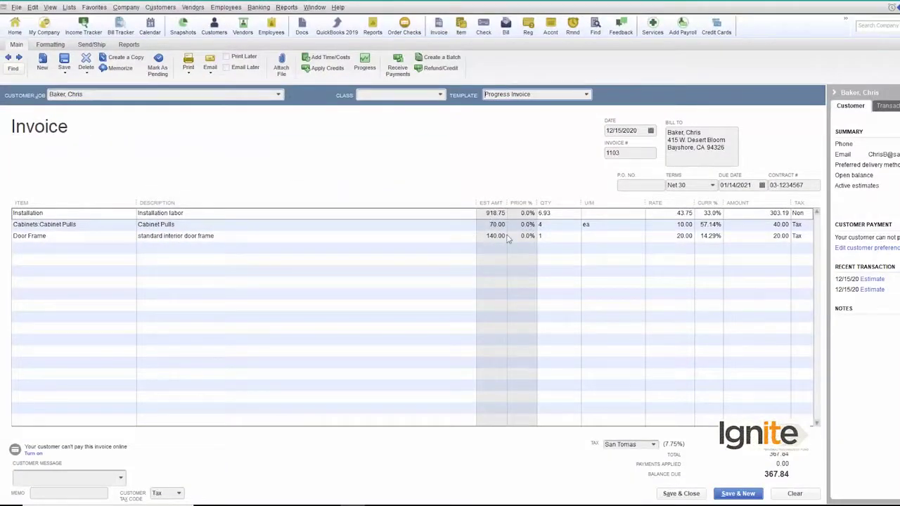
Change the Cabinet Pulls quantity to 1 and the Door Frame quantity to 4.
left_click(562, 227)
type("1")
key("Tab")
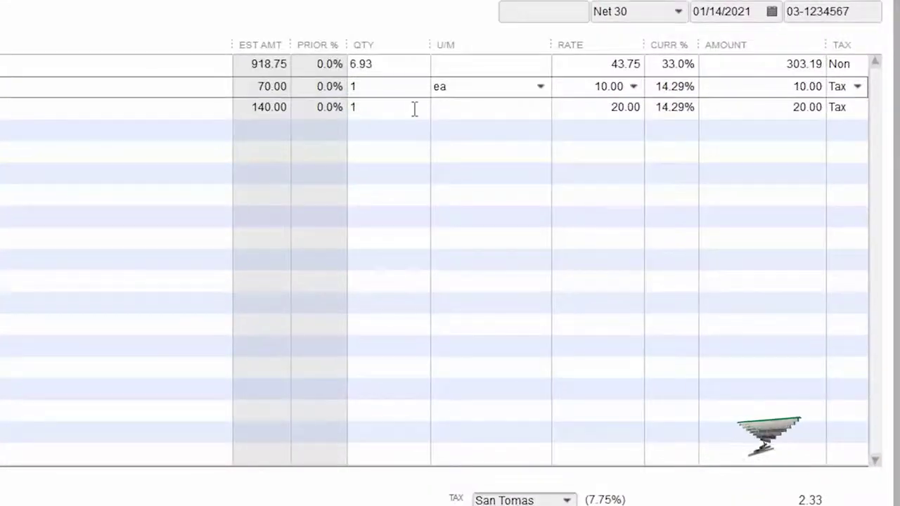
left_click(405, 107)
type("4")
key("Tab")
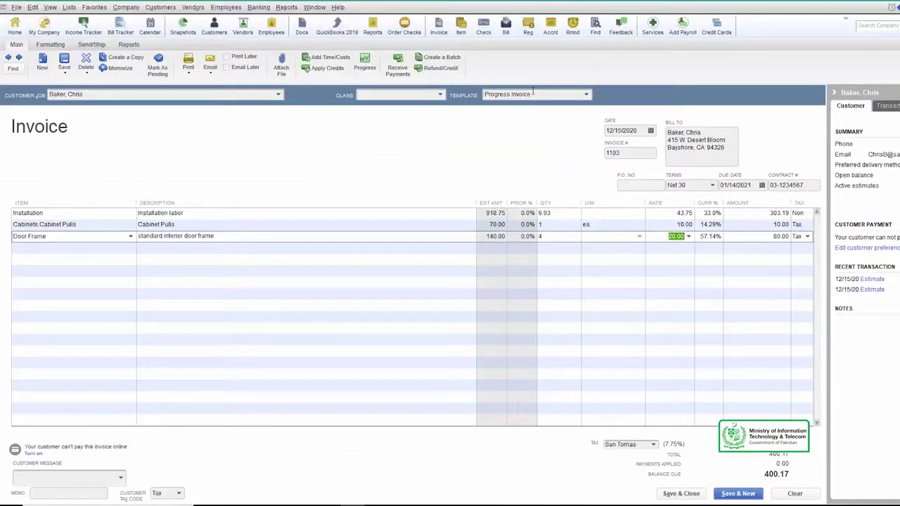
key("Tab")
key("Tab")
key("Tab")
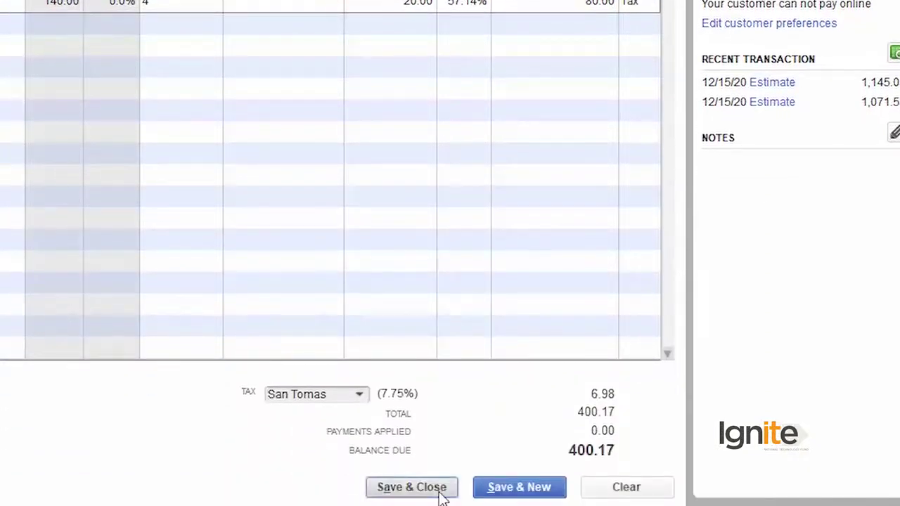
Save and close invoice 1103, then open blank invoice 1104.
left_click(411, 487)
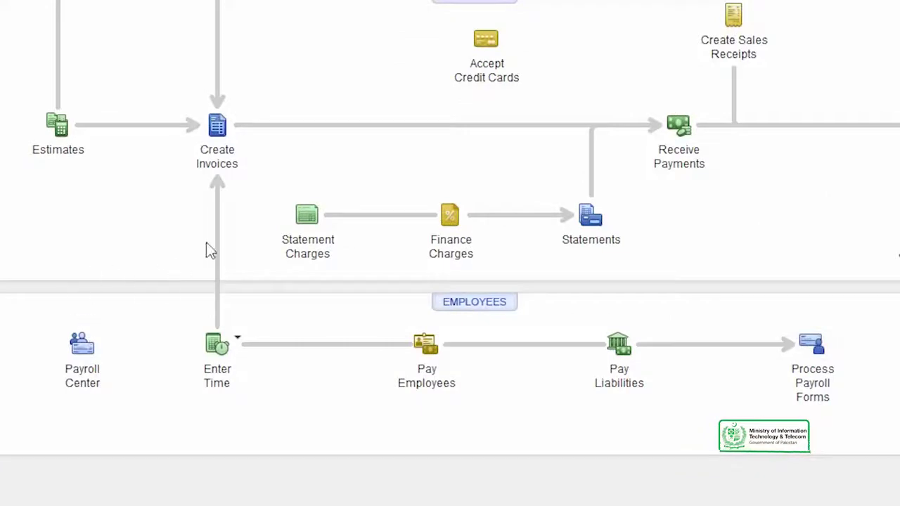
left_click(121, 134)
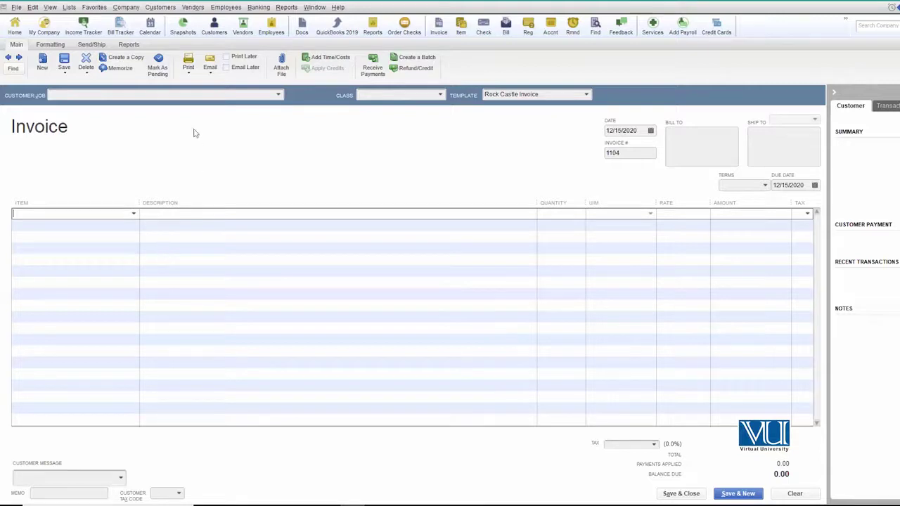
Pick the customer, base invoice 1104 on estimate 617, and bill its remaining amounts.
left_click(194, 94)
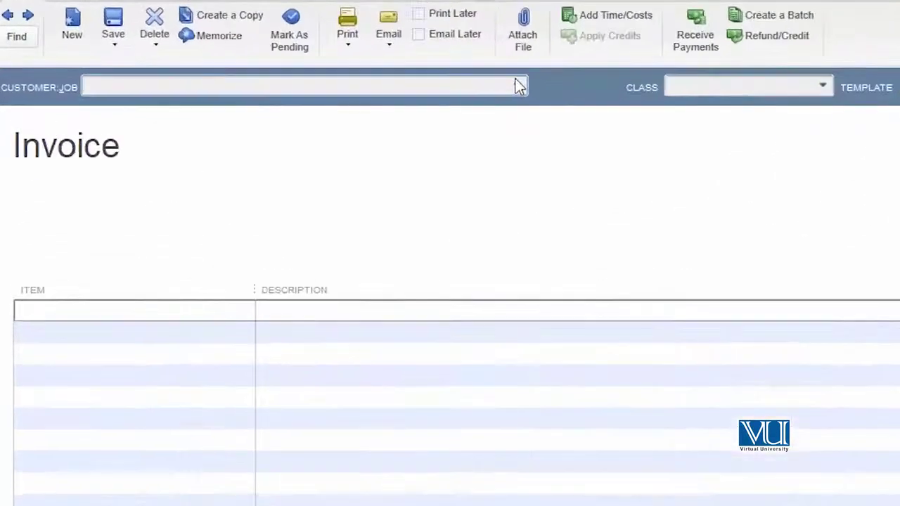
left_click(279, 94)
left_click(79, 220)
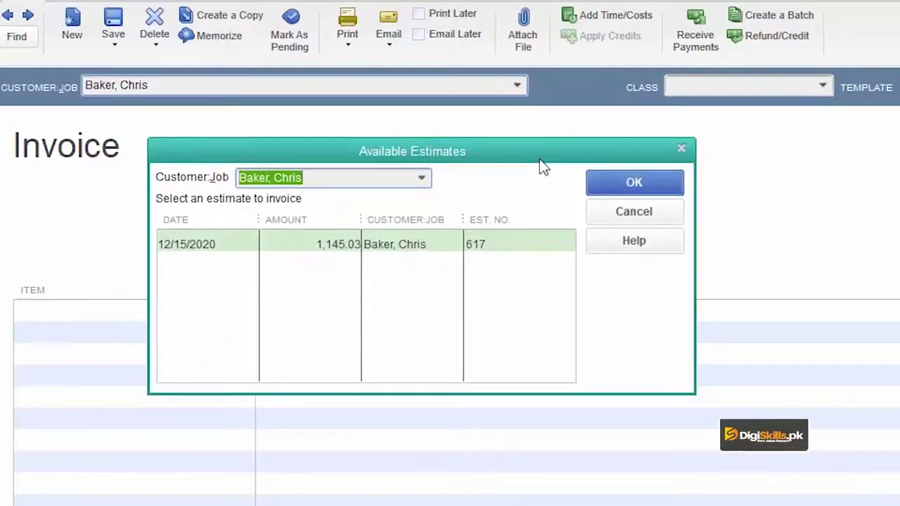
left_click(314, 243)
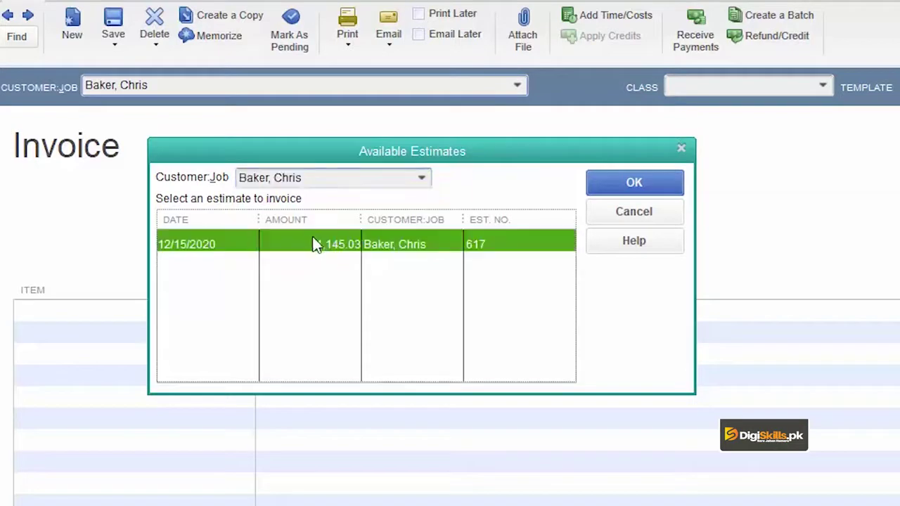
left_click(663, 177)
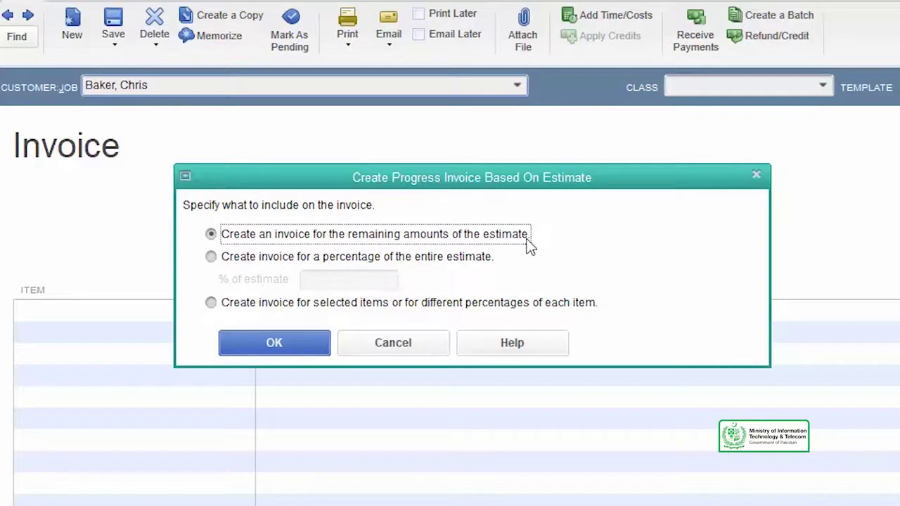
left_click(268, 354)
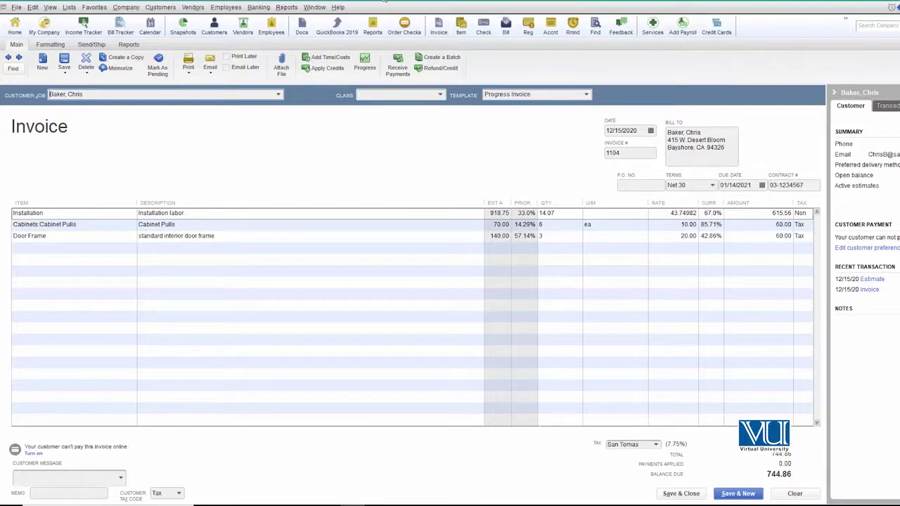
Review the remaining item amounts, accept them unchanged, and save and close invoice 1104.
left_click(365, 68)
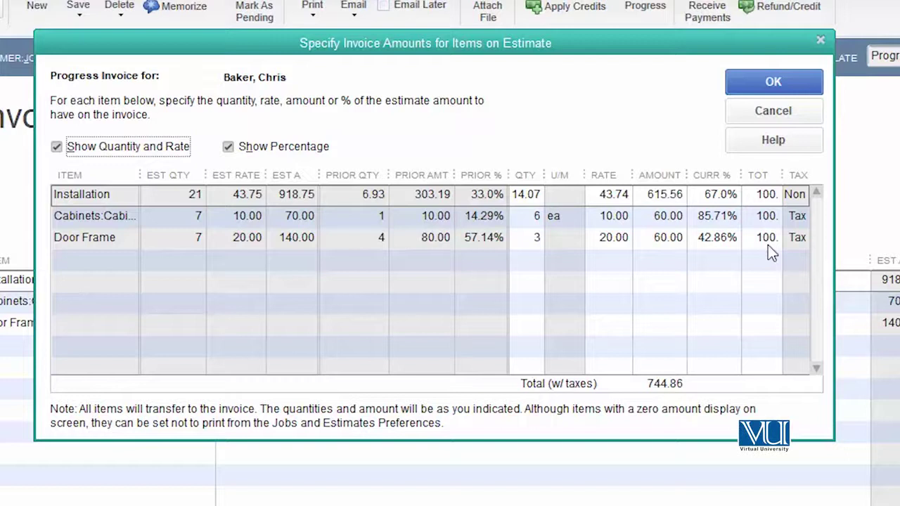
left_click(808, 85)
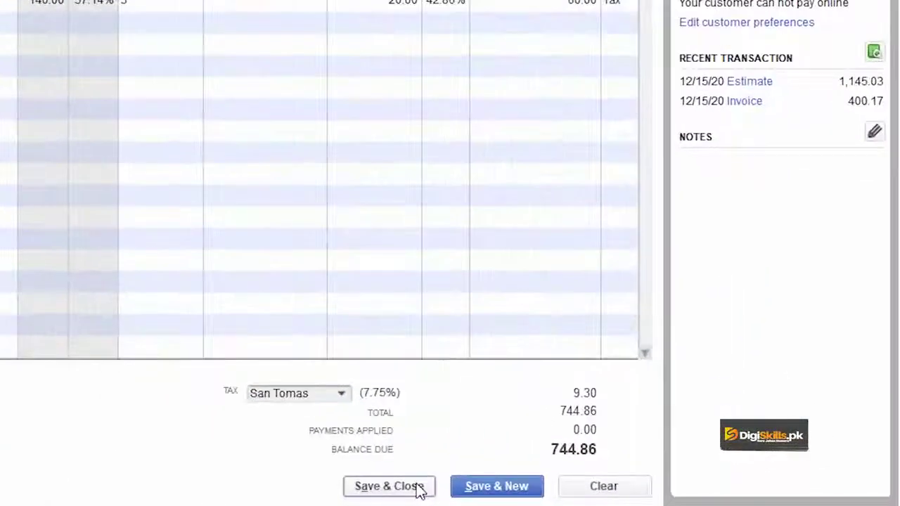
left_click(512, 492)
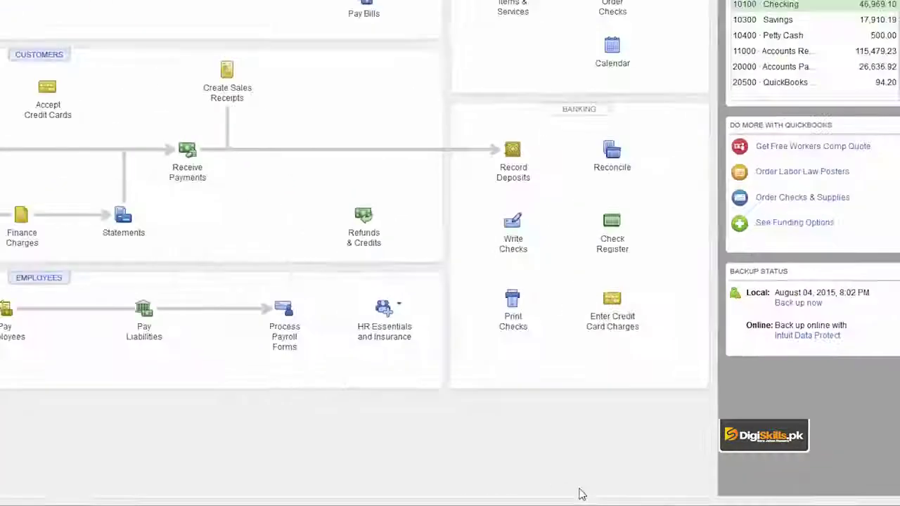